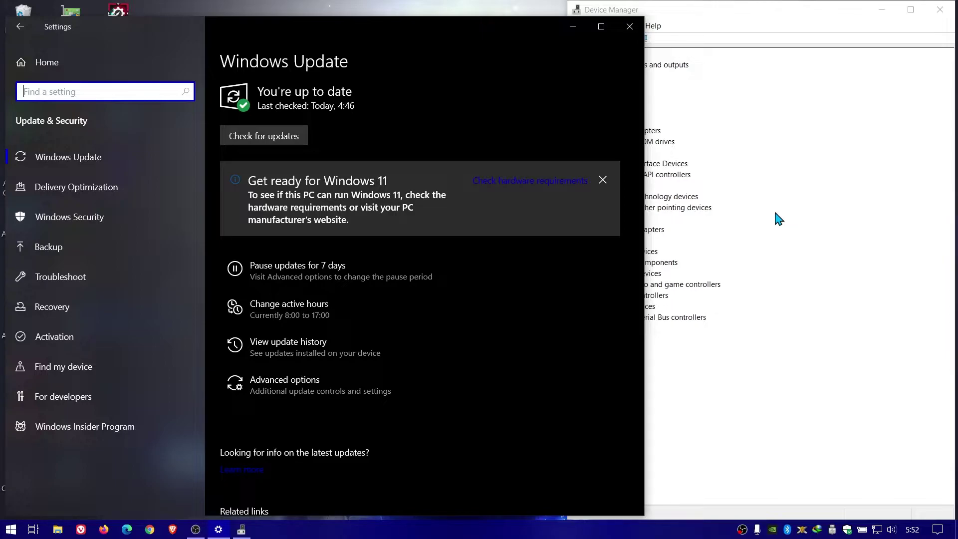
pyautogui.click(778, 219)
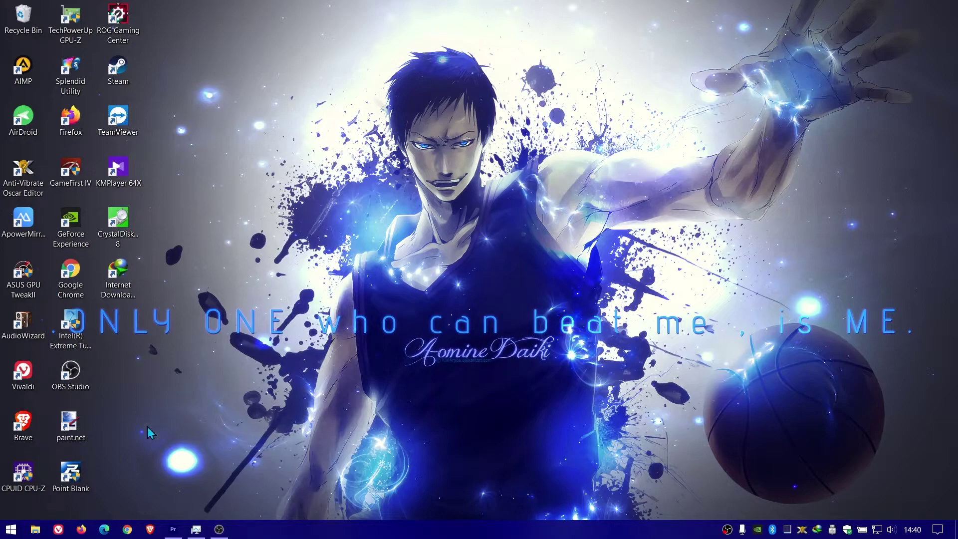
# Open the advanced system settings from the About page of the Windows System settings
pyautogui.click(11, 529)
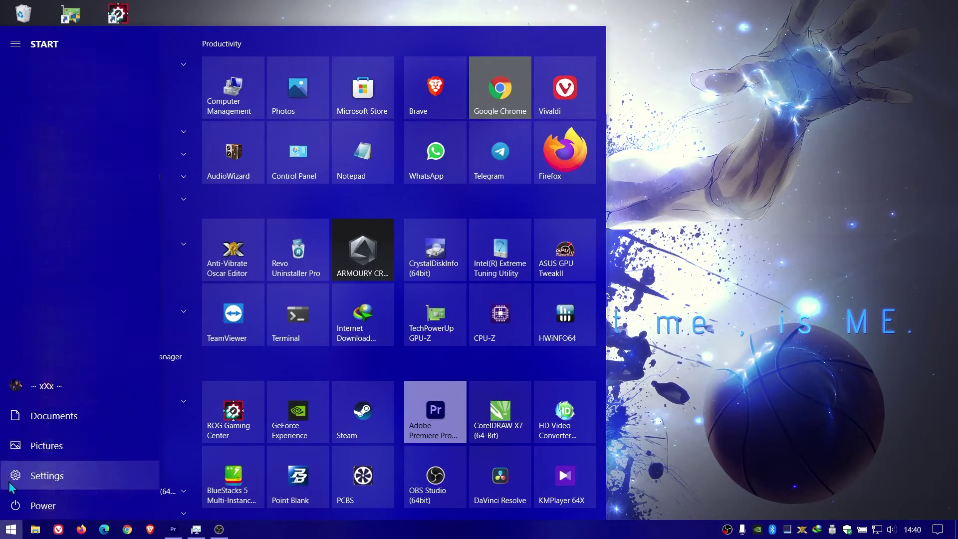
pyautogui.click(16, 475)
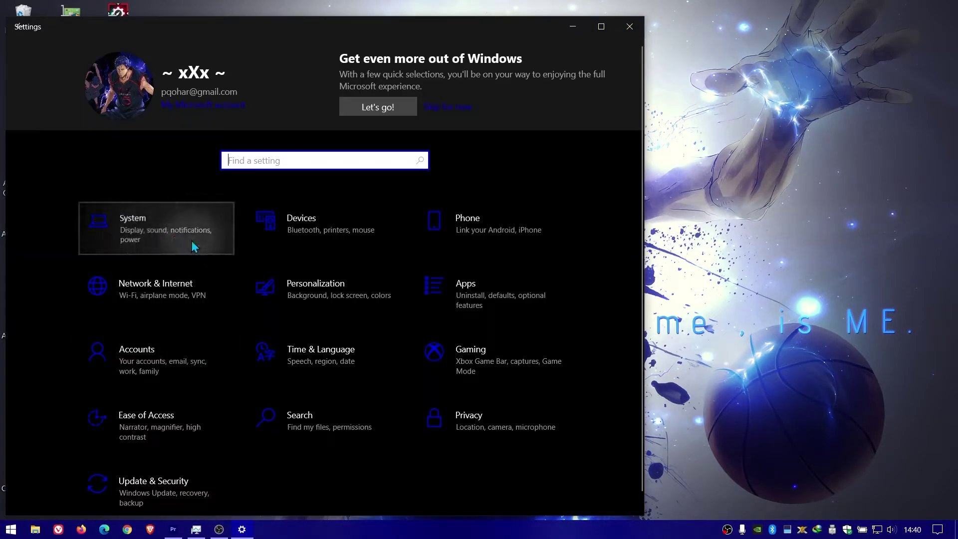
pyautogui.click(174, 236)
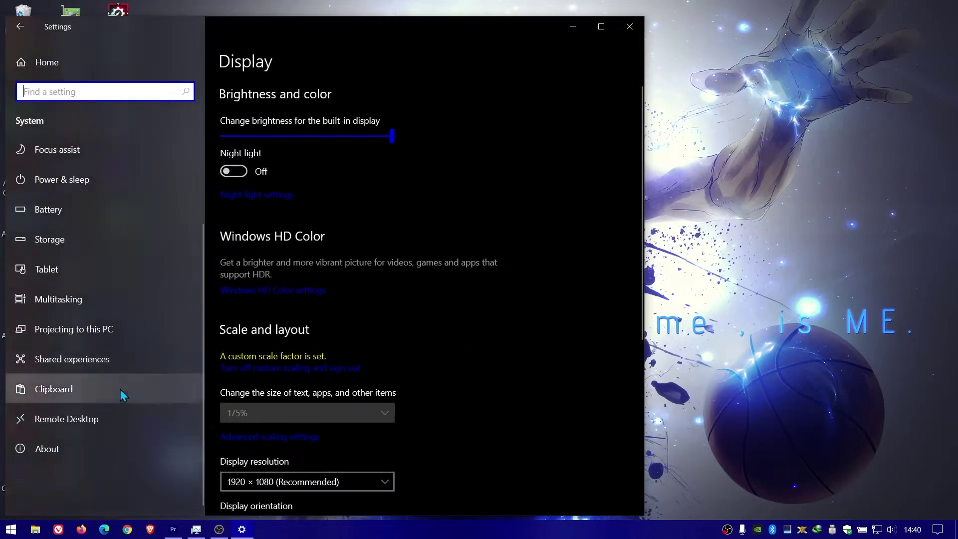
pyautogui.click(105, 455)
pyautogui.scroll(-8, 373, 328)
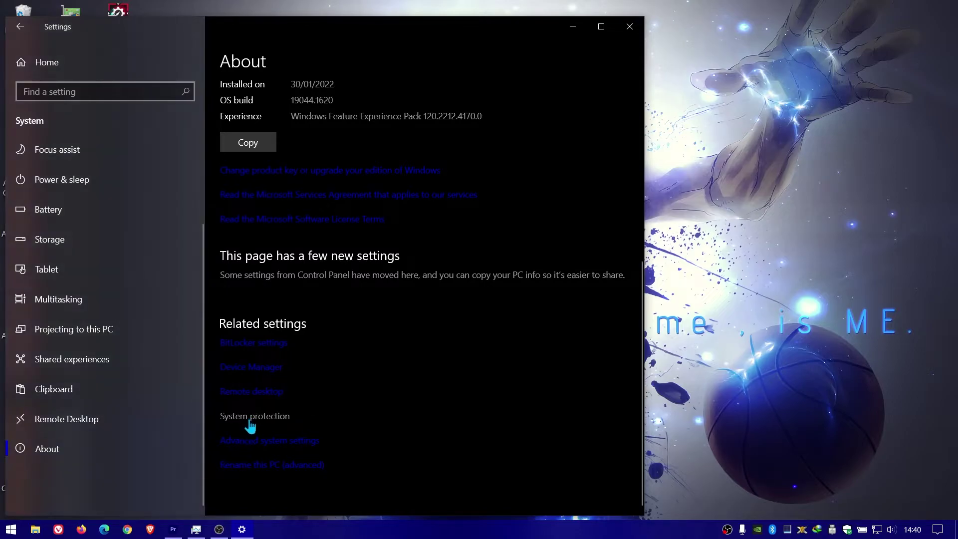
pyautogui.click(277, 441)
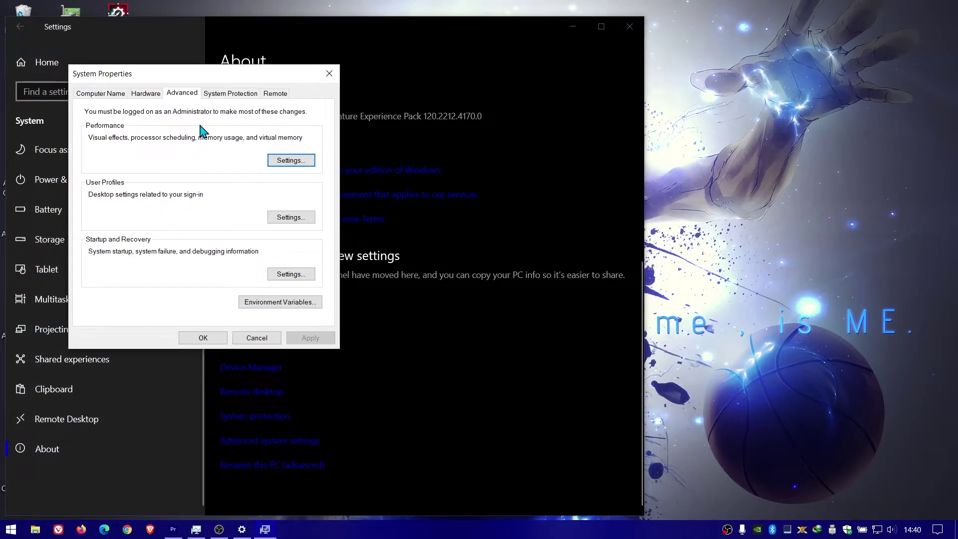
# Check the Device Installation Settings for automatic downloads of manufacturers' apps, then close System Properties and Settings
pyautogui.click(148, 94)
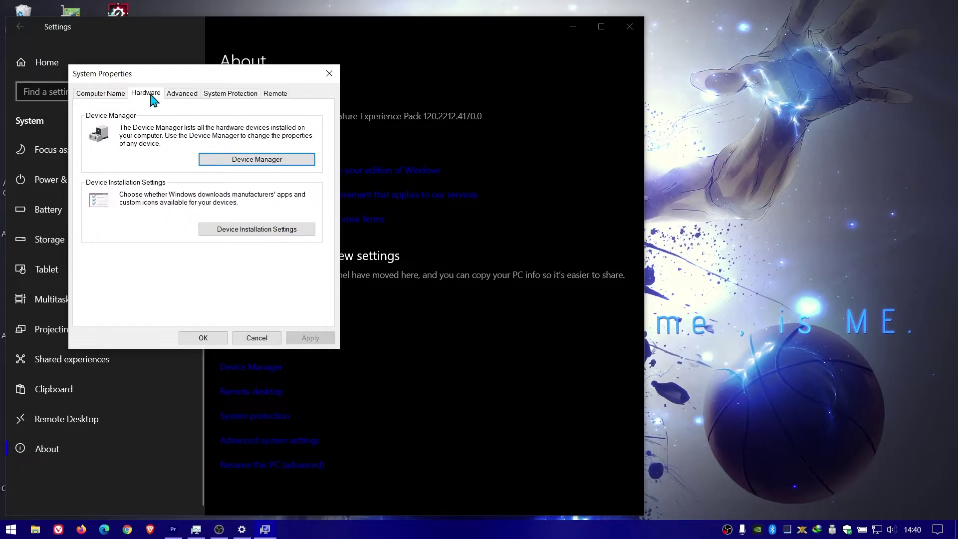
pyautogui.click(263, 230)
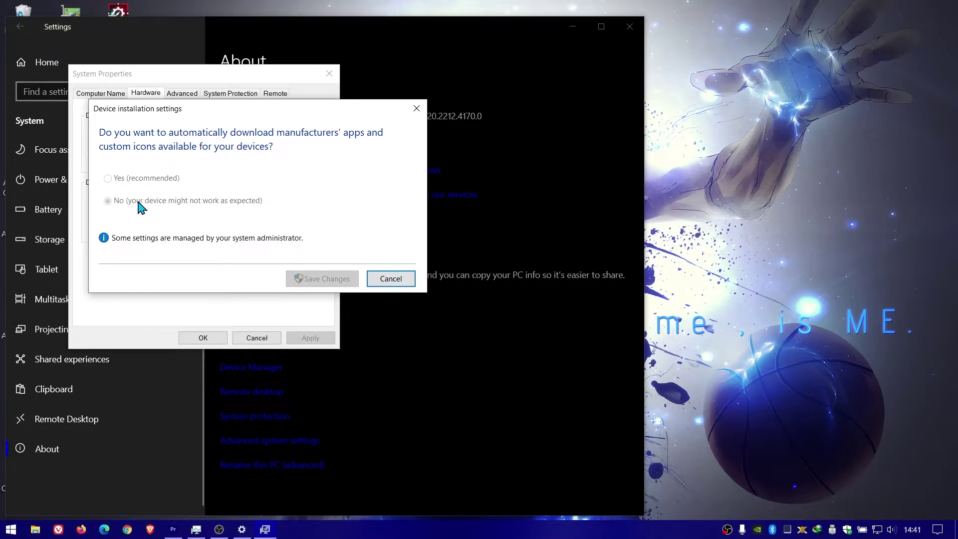
pyautogui.press('Escape')
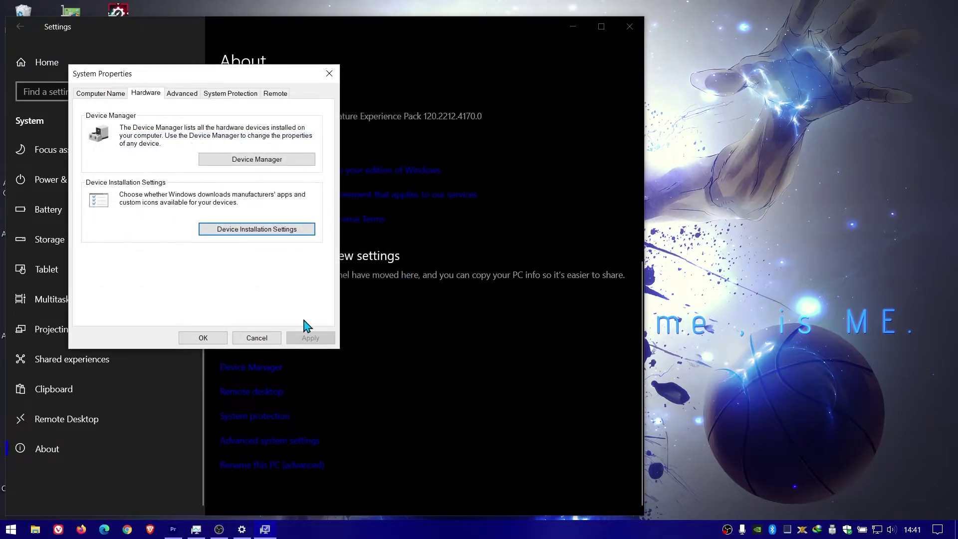
pyautogui.click(203, 338)
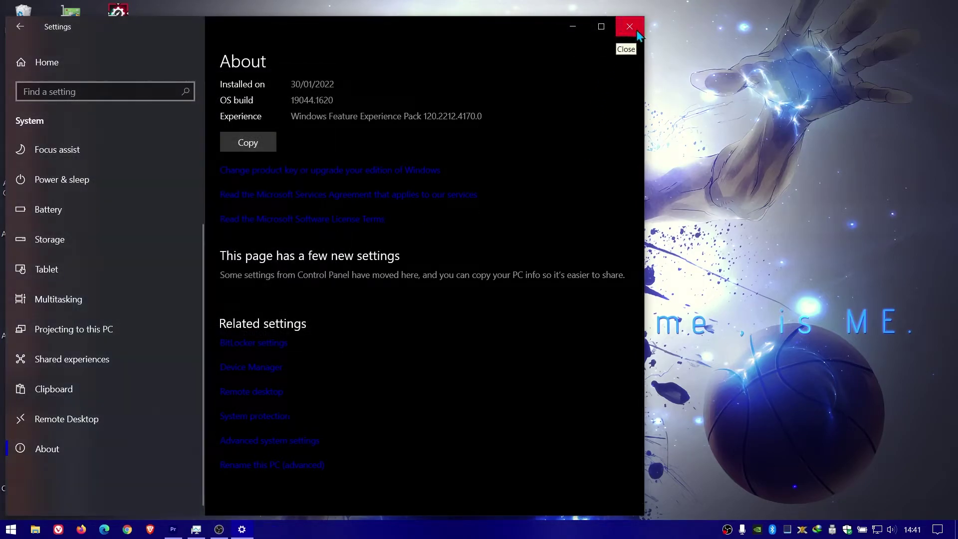
pyautogui.click(637, 32)
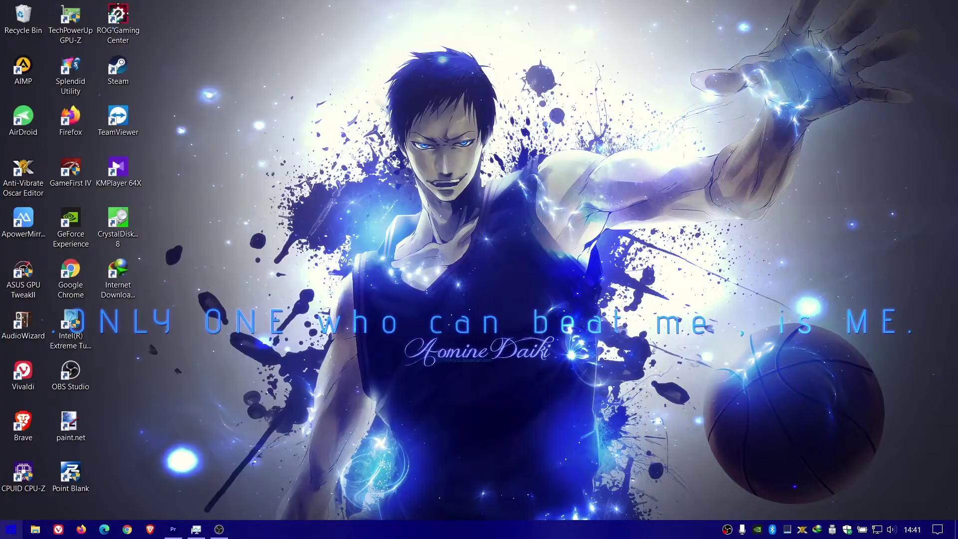
# Open the Local Group Policy Editor with gpedit, maximize it and widen the policy tree to show full folder names
pyautogui.press('super')
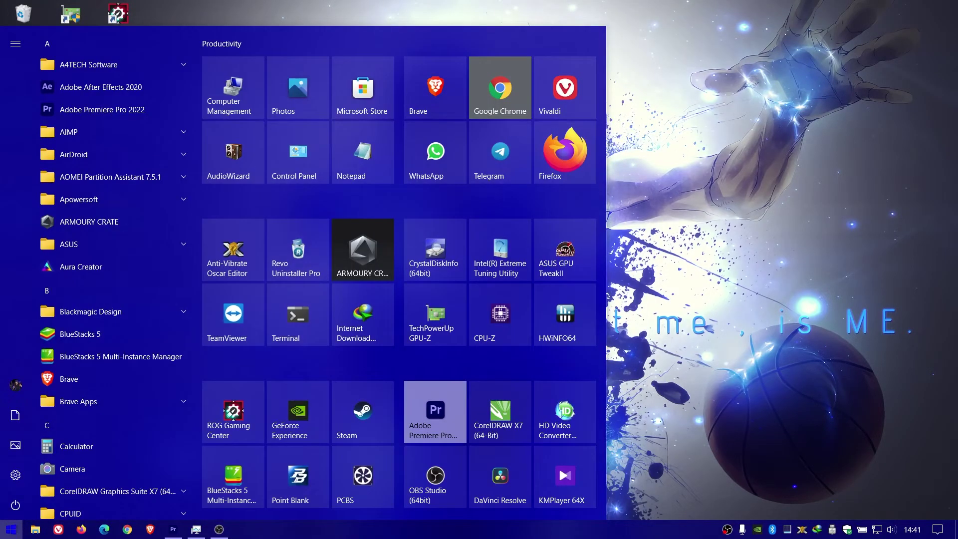
pyautogui.write('gpedit')
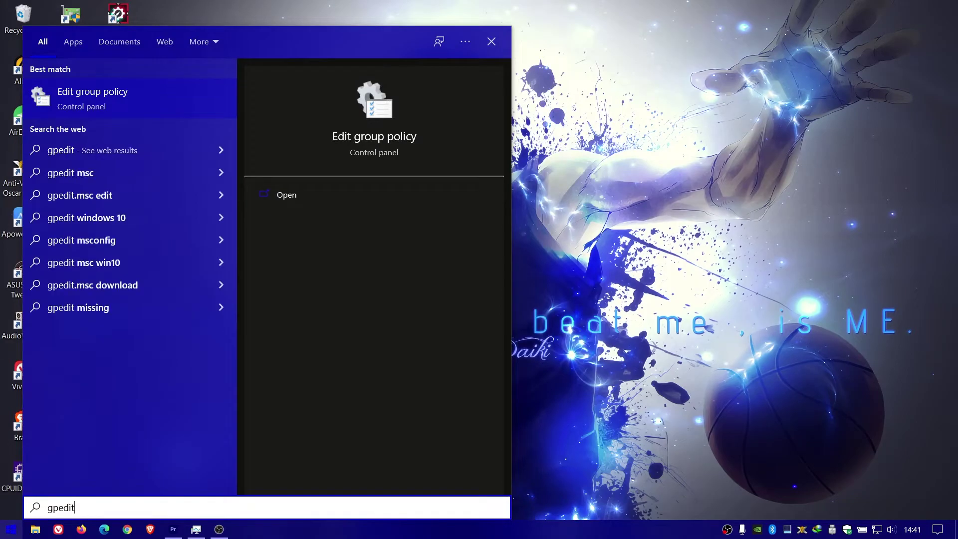
pyautogui.press('Return')
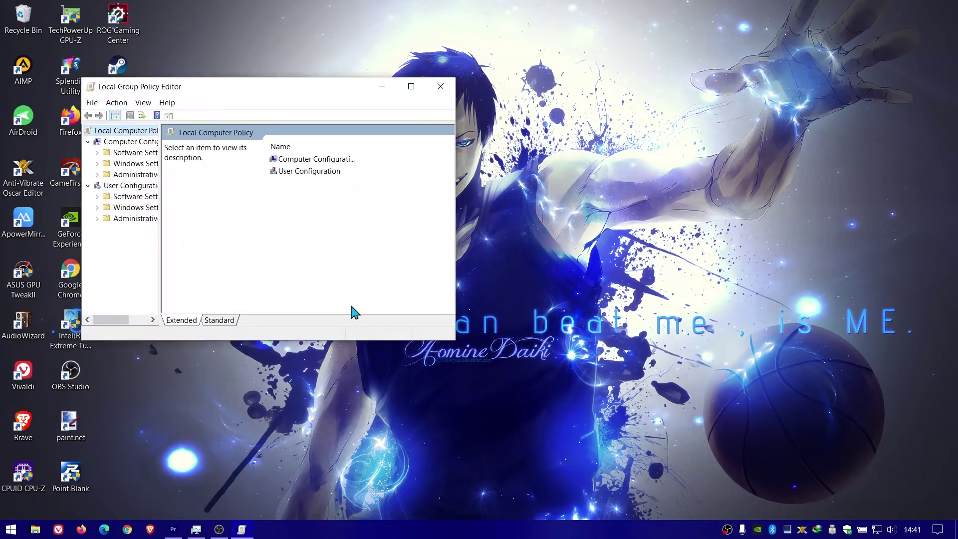
pyautogui.click(418, 86)
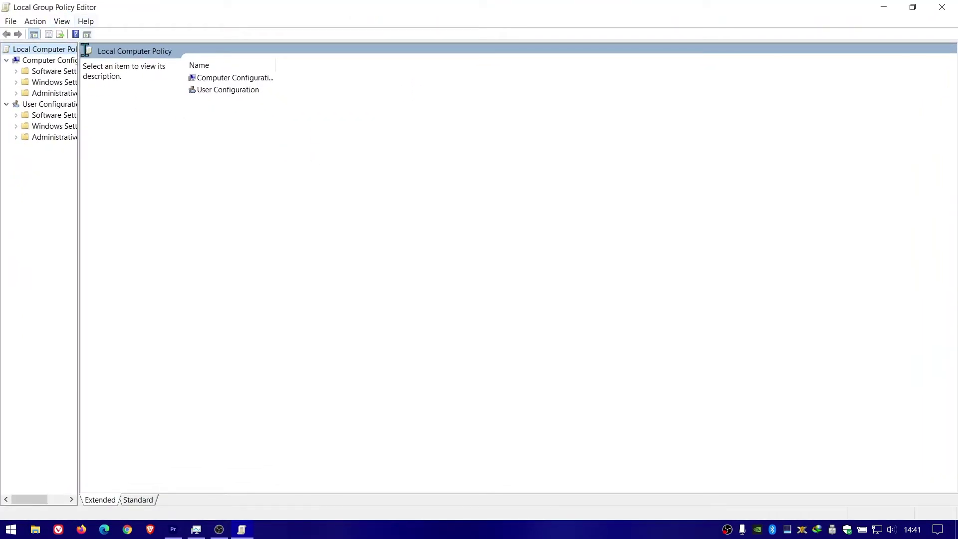
pyautogui.moveTo(79, 61); pyautogui.dragTo(145, 75)
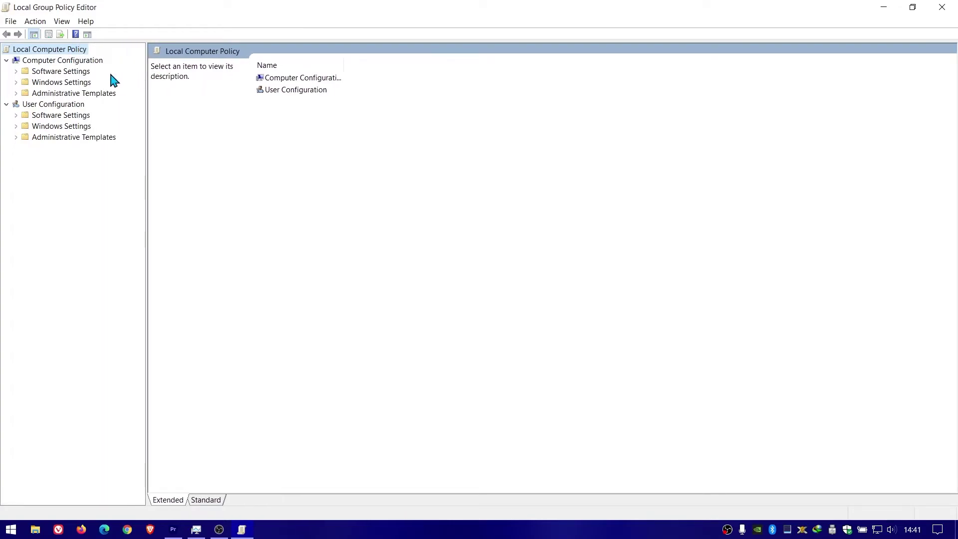
# Go to the Windows Update policies under Computer Configuration, Administrative Templates, Windows Components
pyautogui.doubleClick(69, 95)
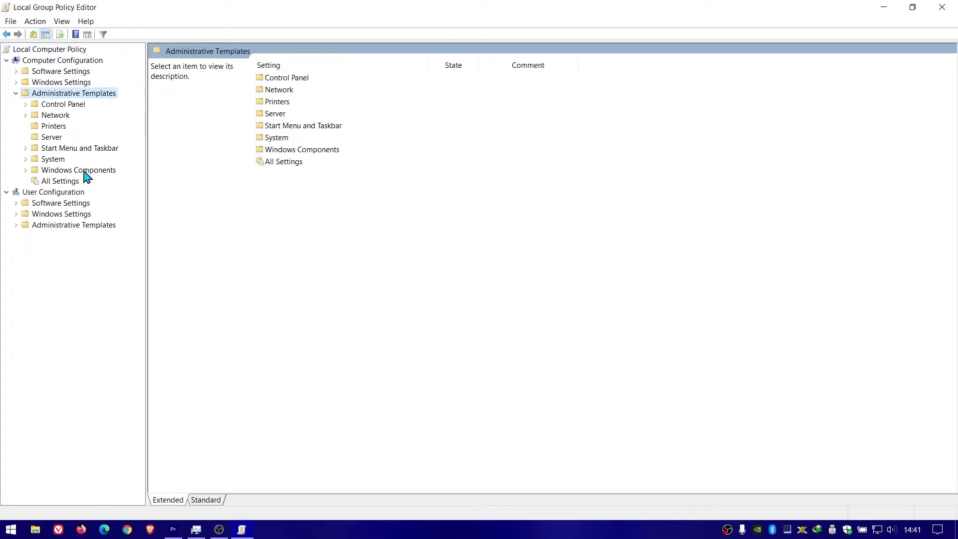
pyautogui.doubleClick(85, 171)
pyautogui.scroll(-15, 94, 300)
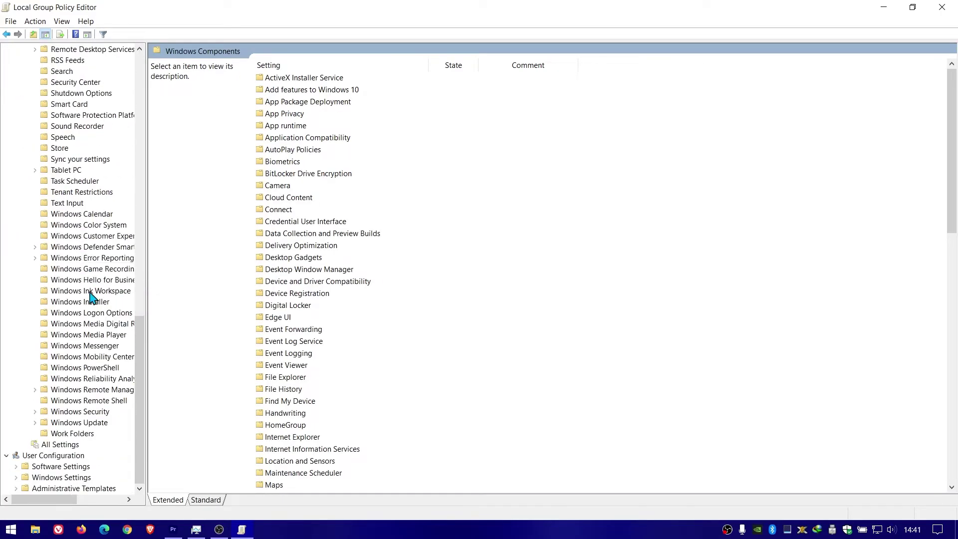
pyautogui.doubleClick(89, 423)
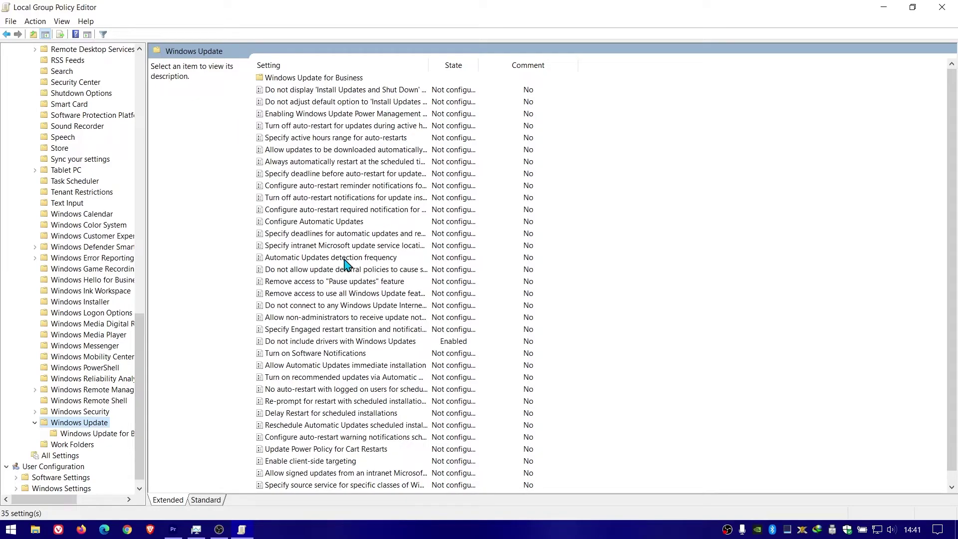
# Open the "Do not include drivers with Windows Updates" policy and apply it with the Enabled option
pyautogui.click(330, 282)
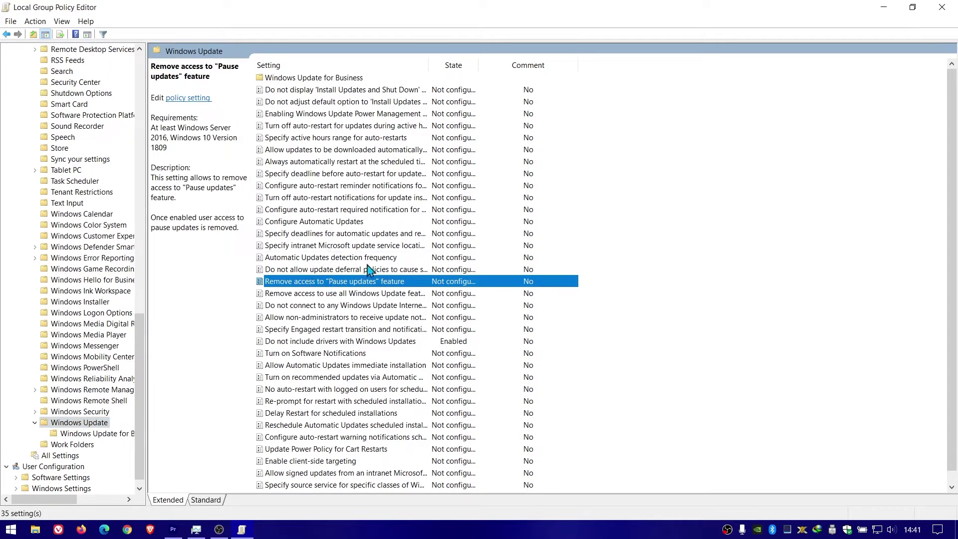
pyautogui.click(347, 272)
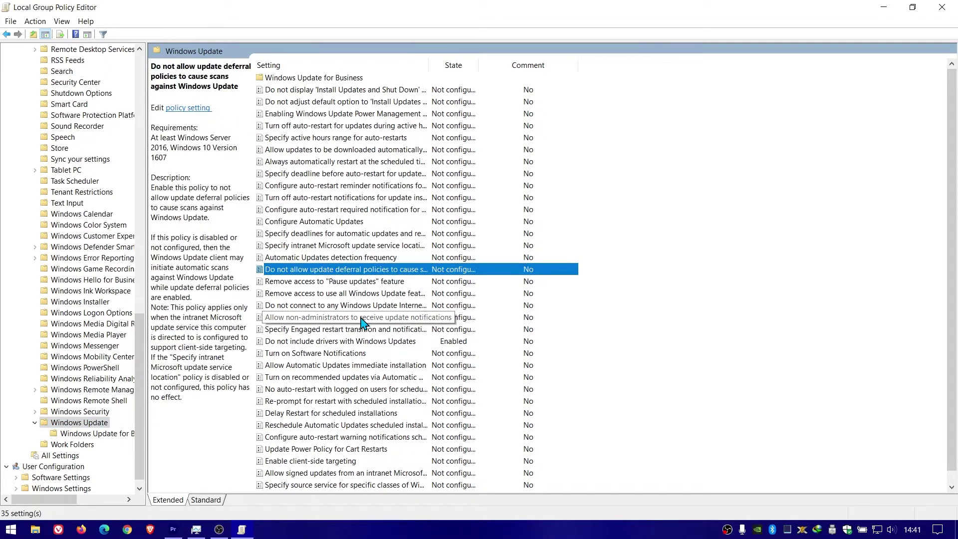
pyautogui.click(367, 355)
pyautogui.click(423, 342)
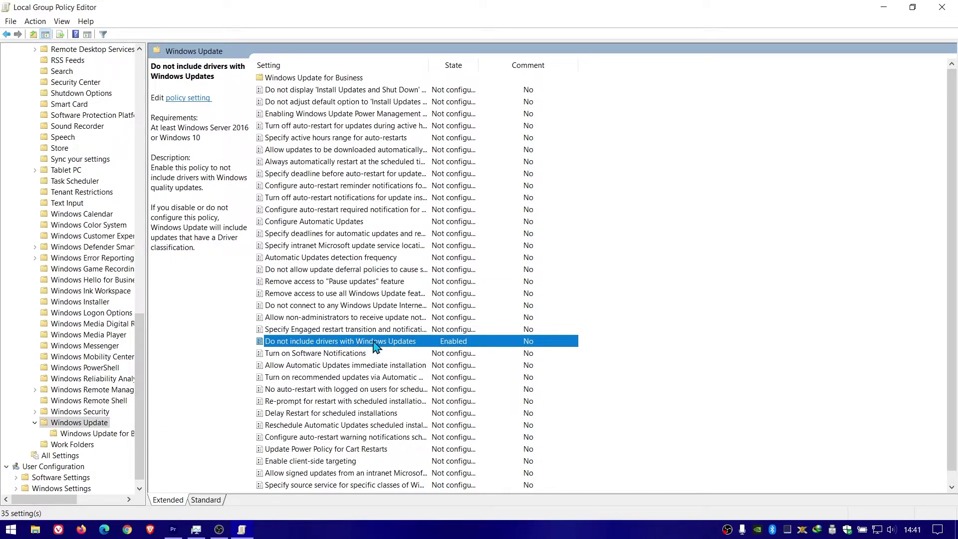
pyautogui.doubleClick(375, 343)
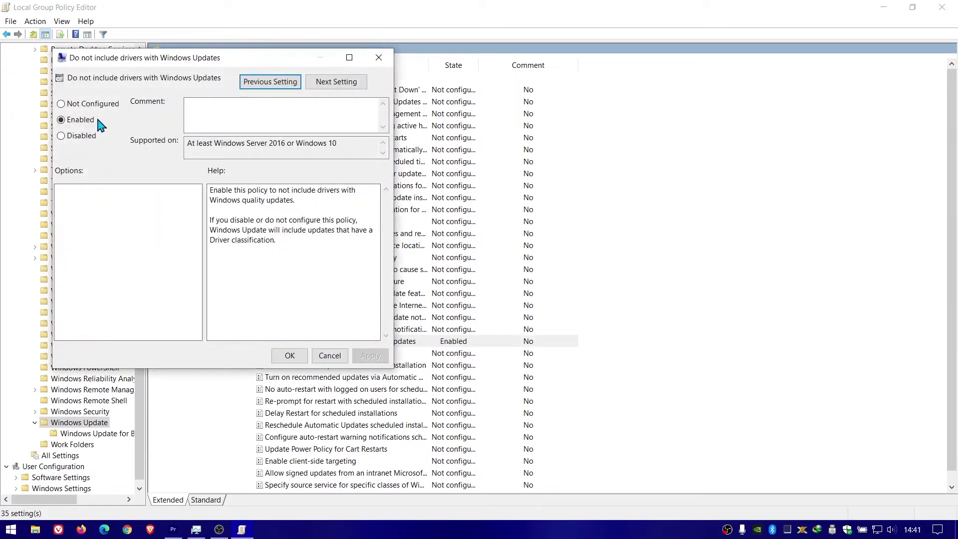
pyautogui.click(294, 357)
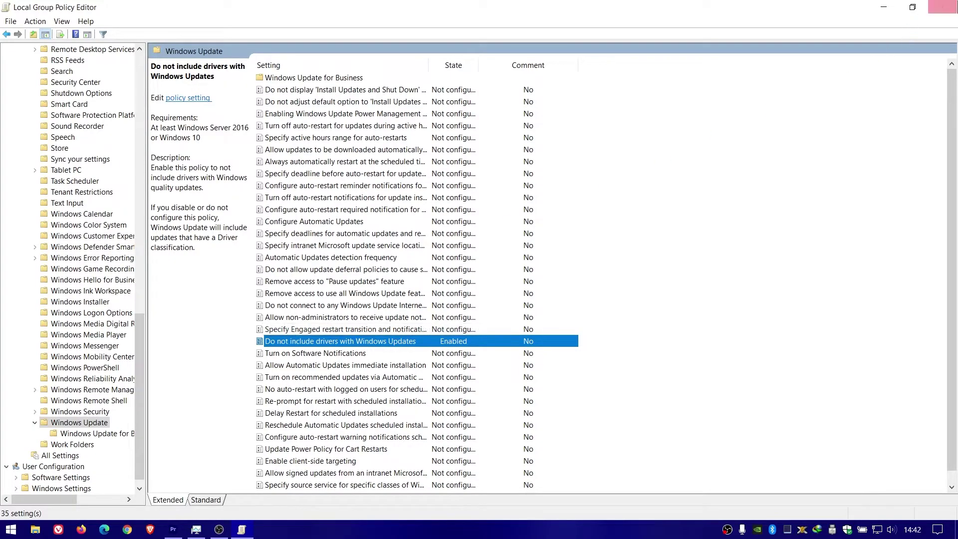
# Open the Windows Update settings and Device Manager, and place the Device Manager window beside Settings
pyautogui.press('super')
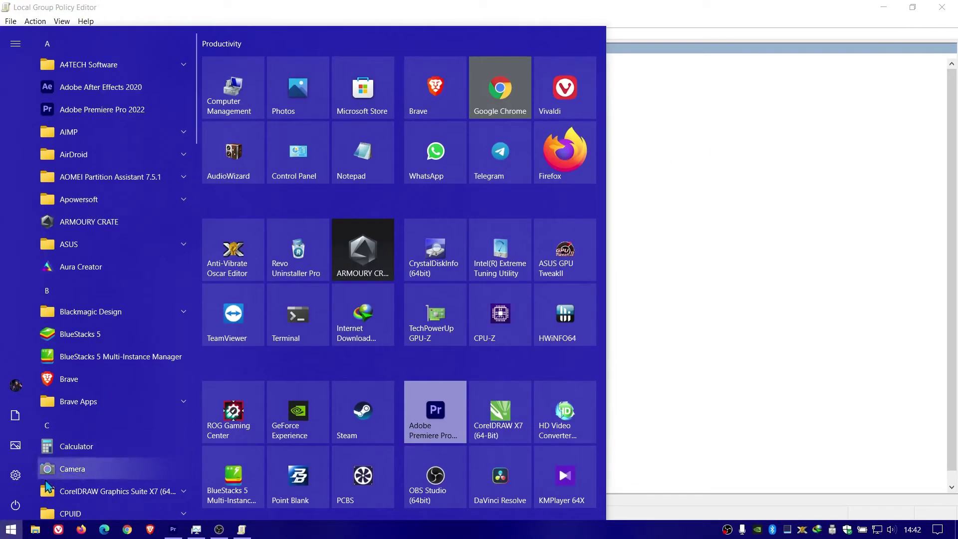
pyautogui.press('super+i')
pyautogui.rightClick(11, 528)
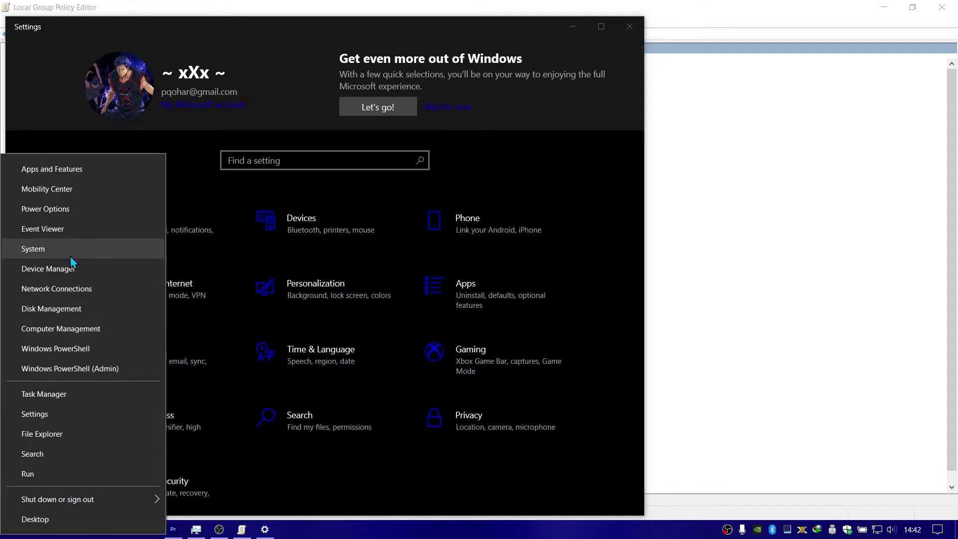
pyautogui.press('Escape')
pyautogui.click(175, 493)
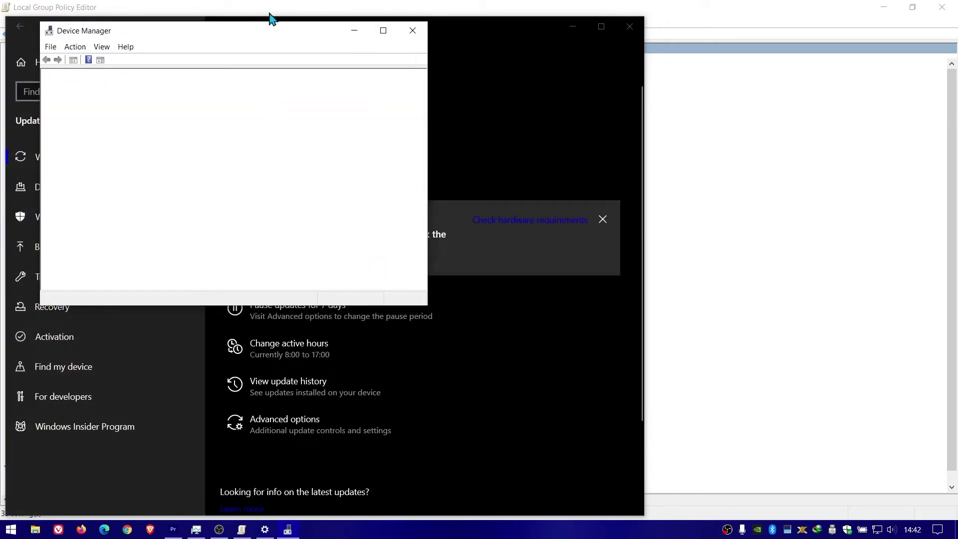
pyautogui.moveTo(271, 27); pyautogui.dragTo(787, 58)
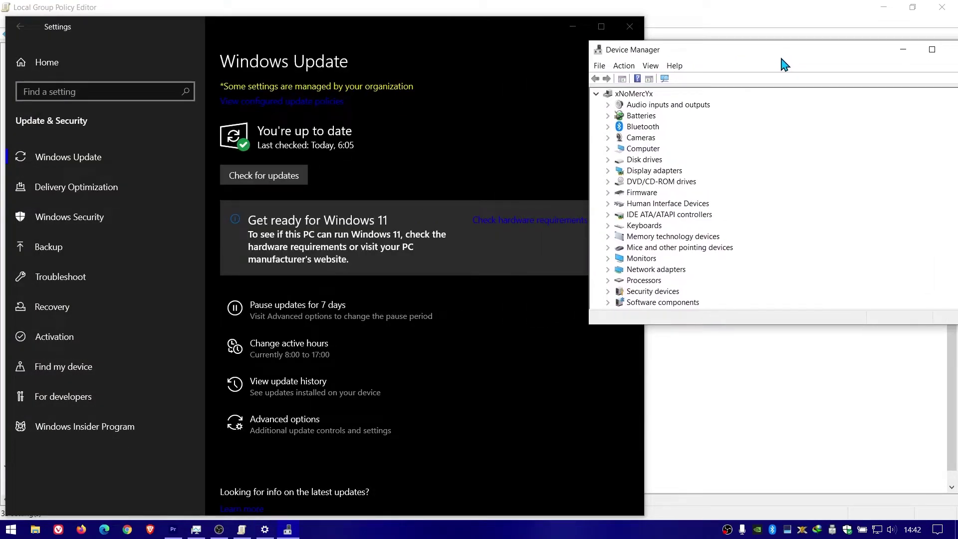
# Expand the device categories and uninstall the Intel(R) Wireless Bluetooth(R) device, deleting its driver software too
pyautogui.click(608, 259)
pyautogui.click(607, 259)
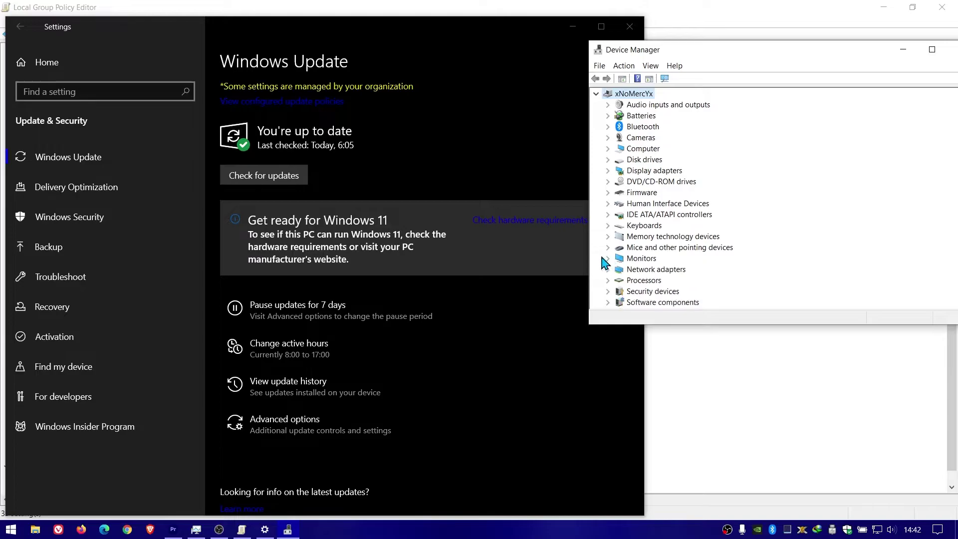
pyautogui.press('KP_Multiply')
pyautogui.click(680, 149)
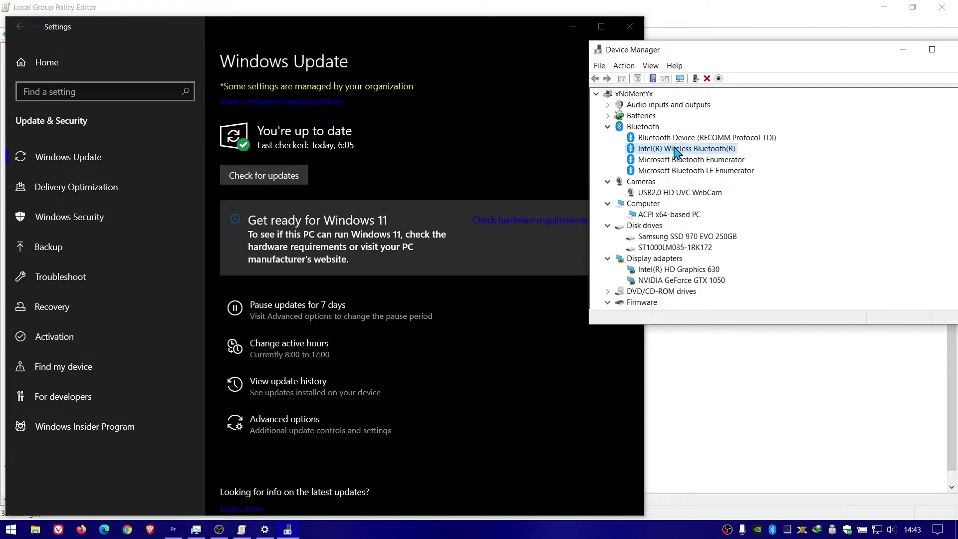
pyautogui.rightClick(676, 152)
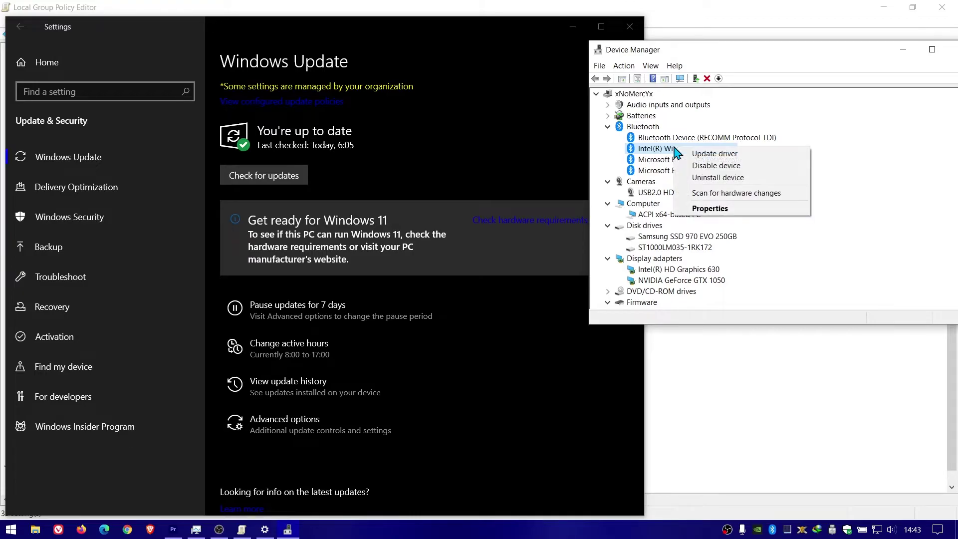
pyautogui.click(754, 178)
pyautogui.click(494, 278)
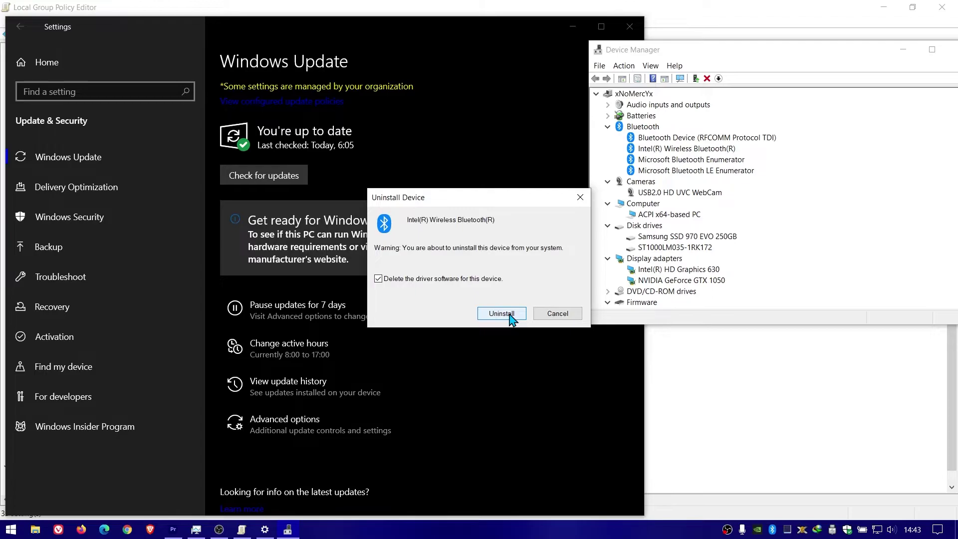
pyautogui.click(509, 316)
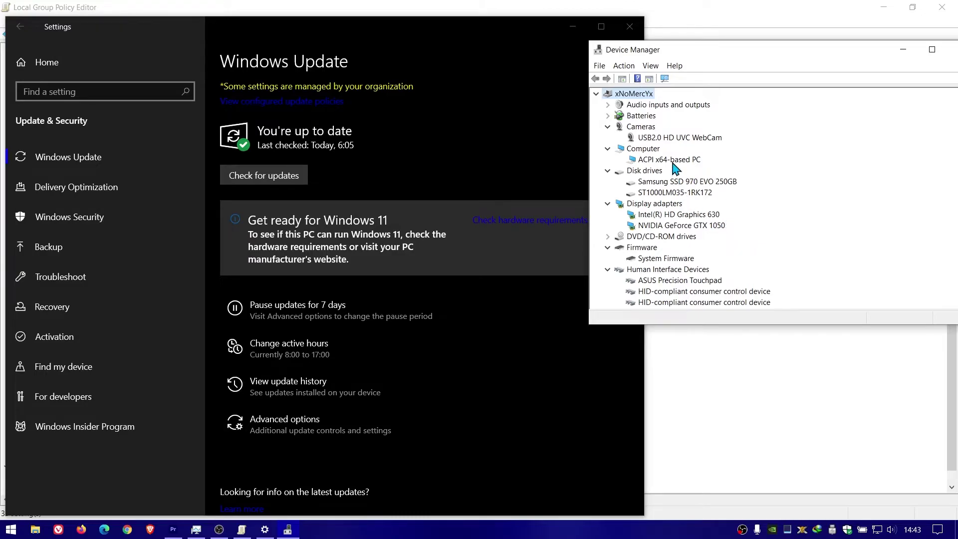
# Check for new updates in Windows Update
pyautogui.scroll(-2, 738, 190)
pyautogui.scroll(2, 738, 194)
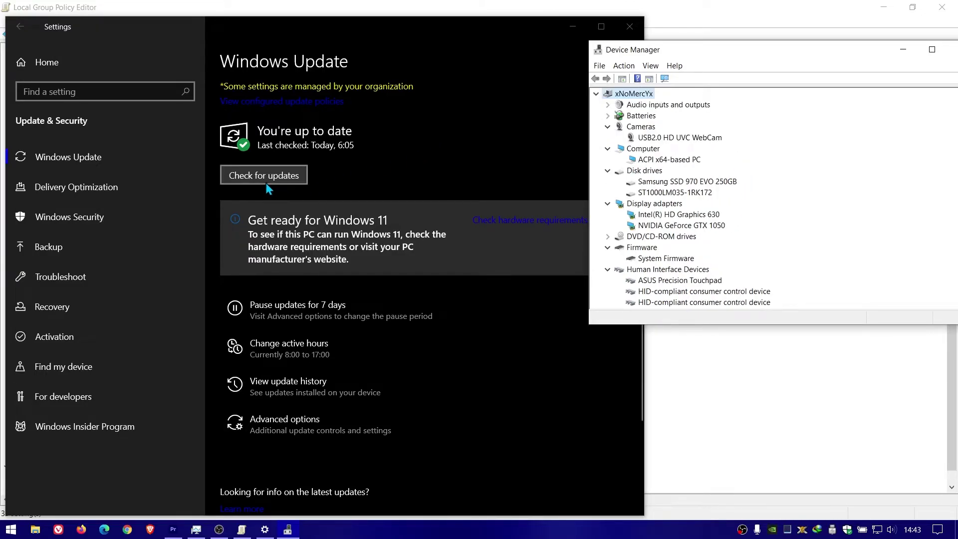
pyautogui.click(266, 182)
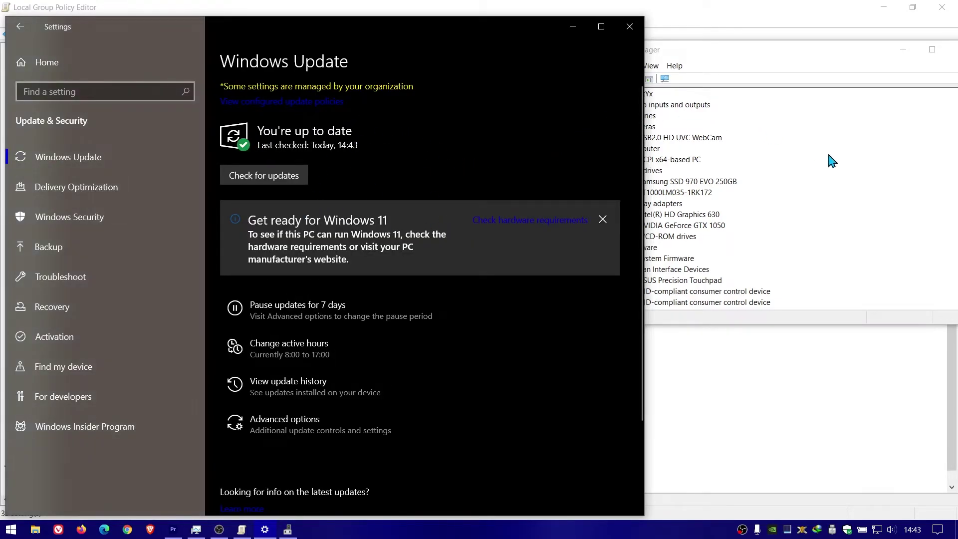
pyautogui.click(831, 160)
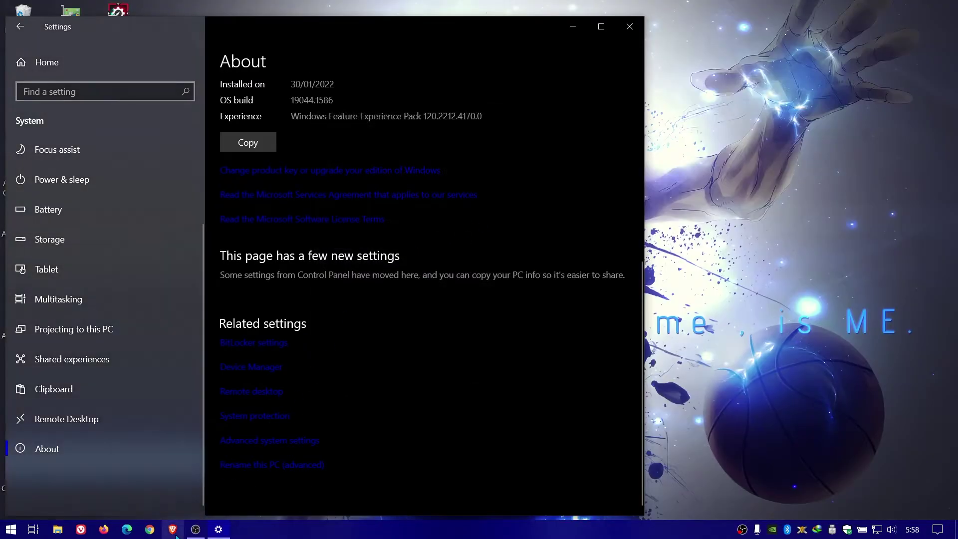
# Open a maximized Brave window, search the web for "debloat ctt" and open the "Debloat Windows - Chris Titus Tech" result
pyautogui.click(173, 529)
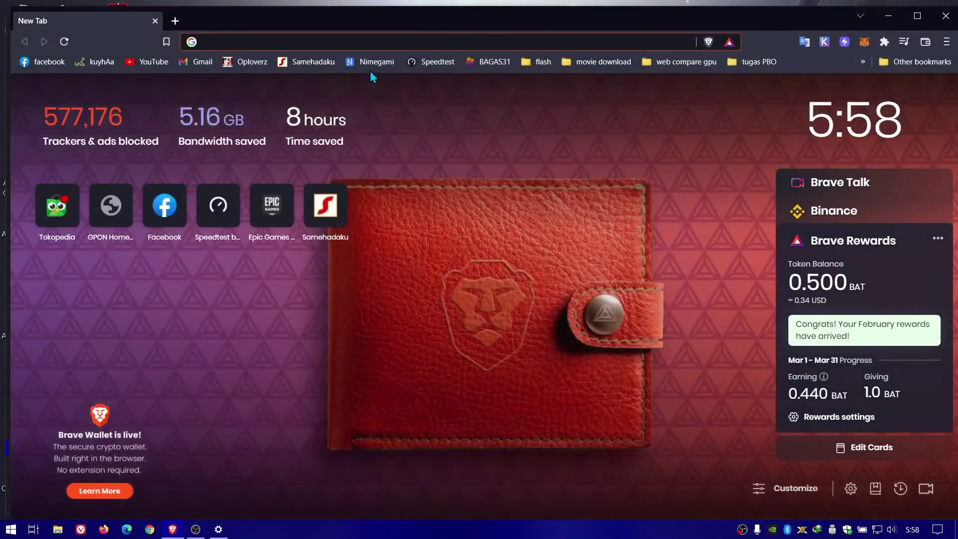
pyautogui.click(917, 16)
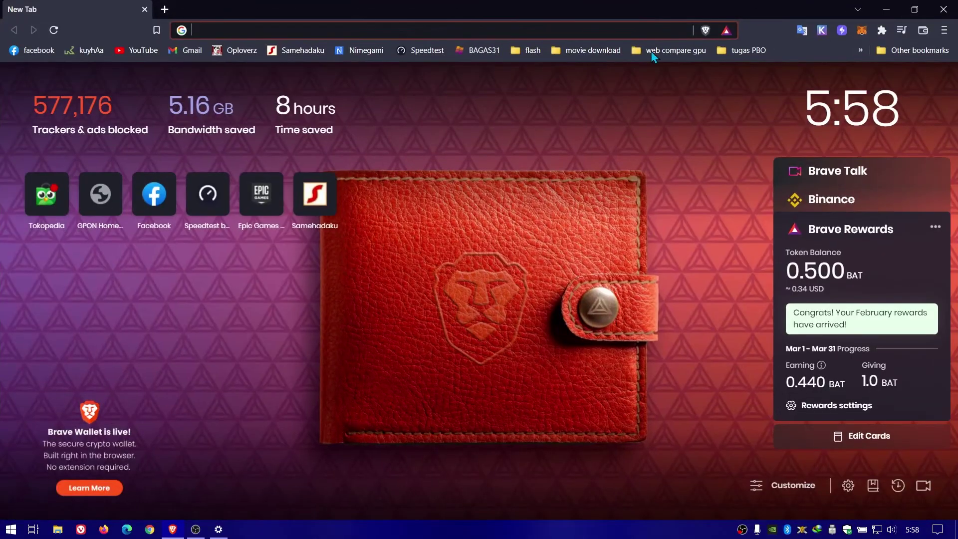
pyautogui.write('debloat ctt')
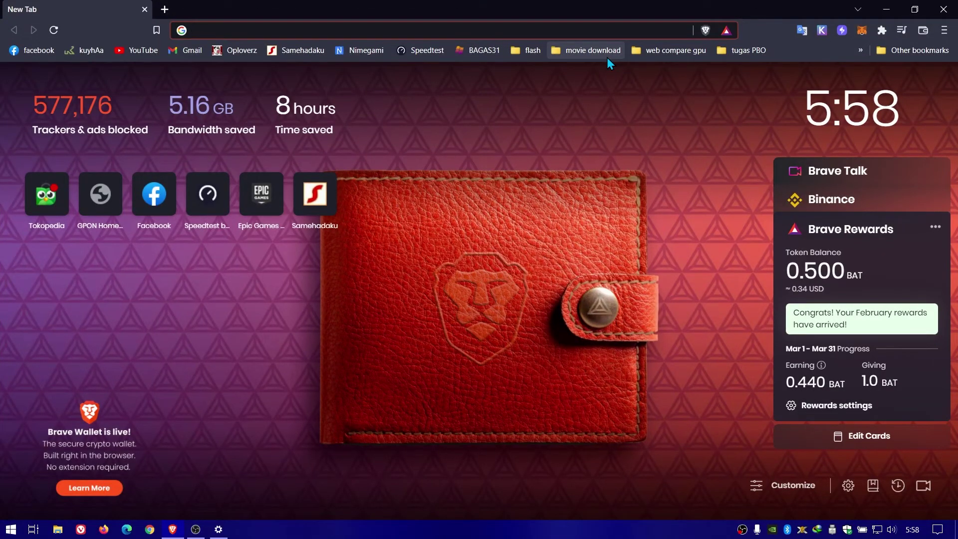
pyautogui.press('Return')
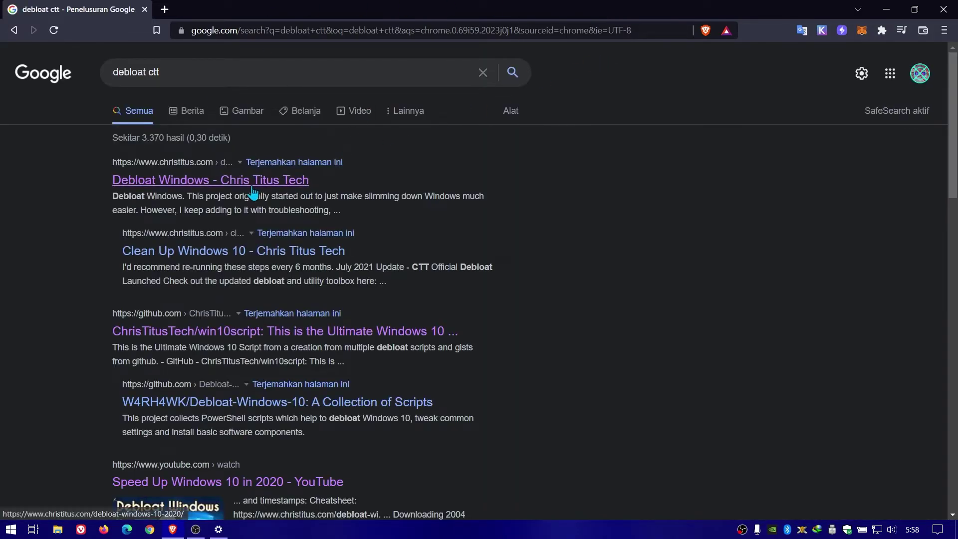
pyautogui.click(243, 185)
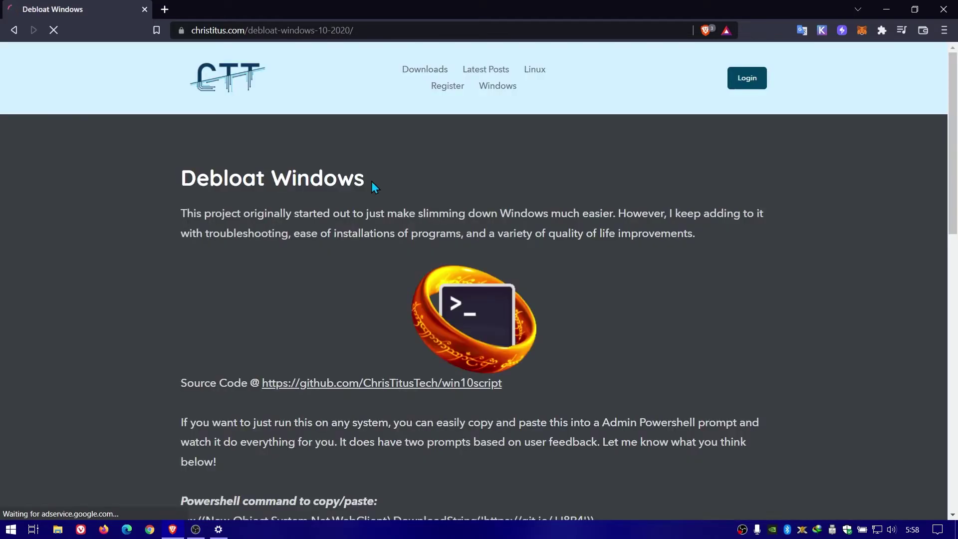
# Copy the whole PowerShell command given under "Powershell command to copy/paste" on the Debloat Windows page
pyautogui.scroll(-6, 422, 203)
pyautogui.doubleClick(403, 211)
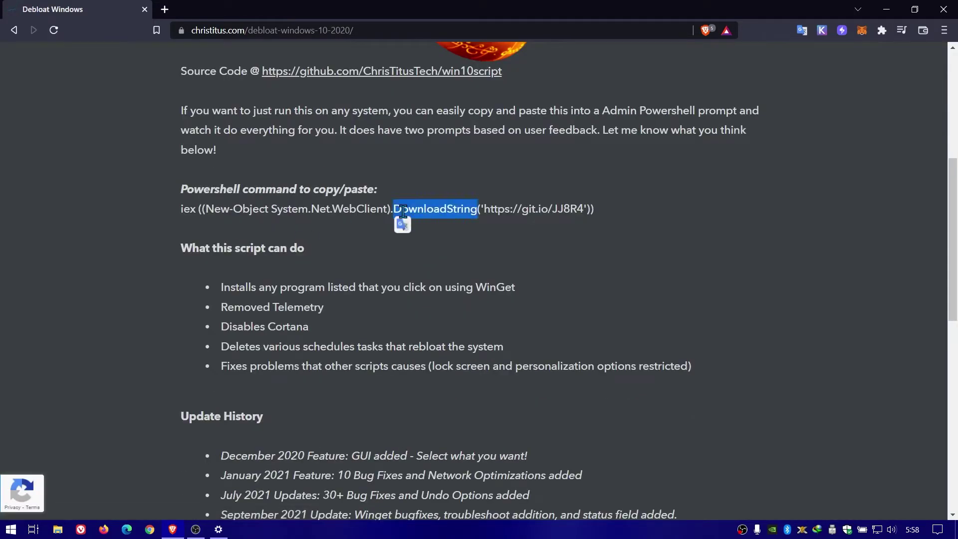
pyautogui.tripleClick(382, 208)
pyautogui.rightClick(469, 210)
pyautogui.click(484, 217)
pyautogui.rightClick(11, 528)
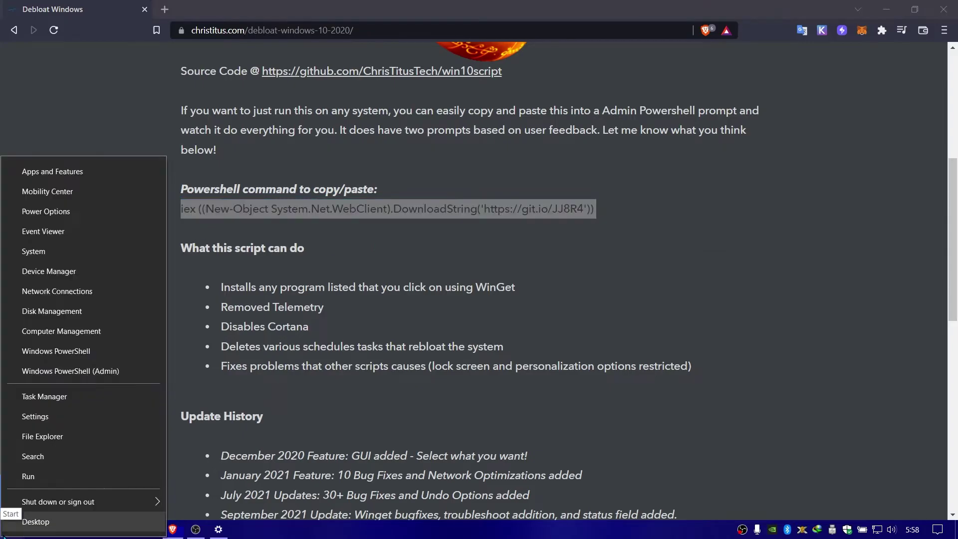
pyautogui.click(109, 373)
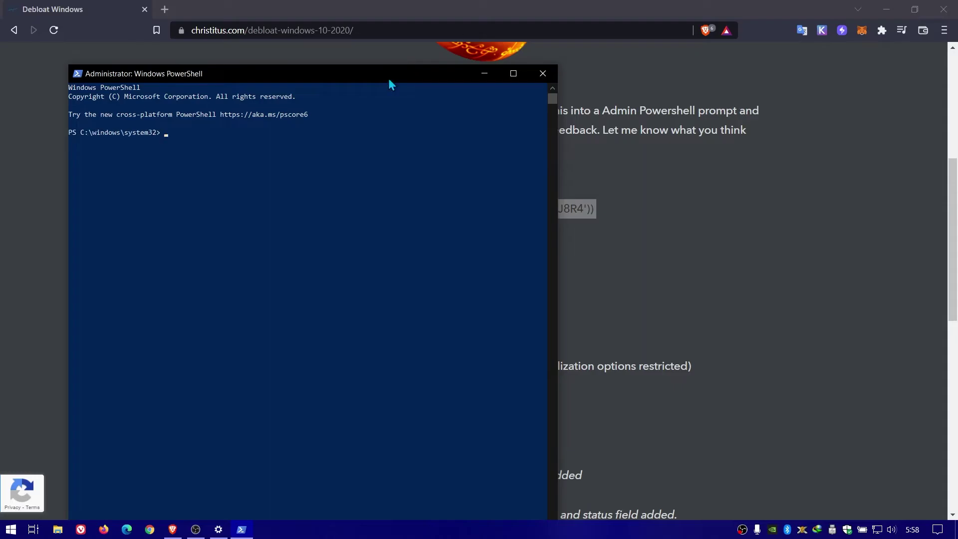
pyautogui.moveTo(389, 76); pyautogui.dragTo(392, 57)
pyautogui.rightClick(433, 237)
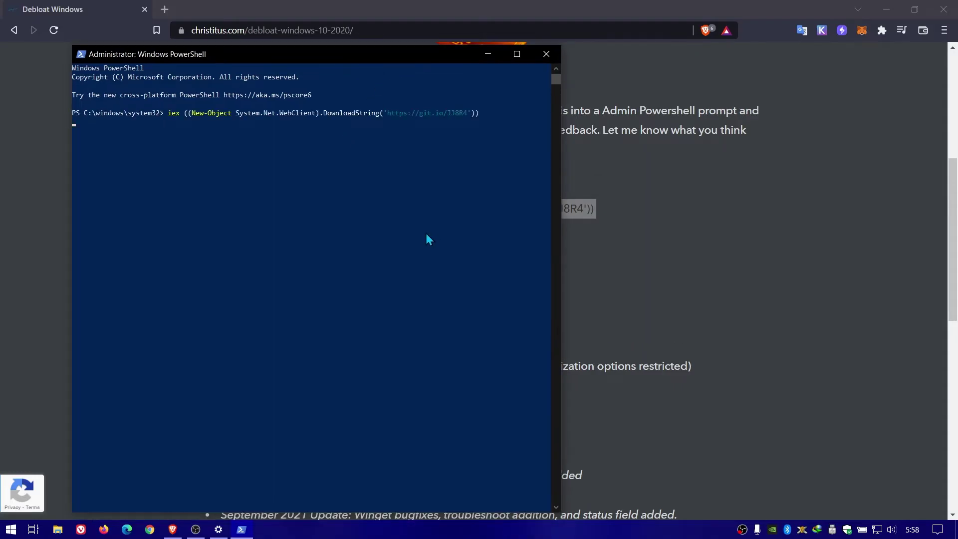